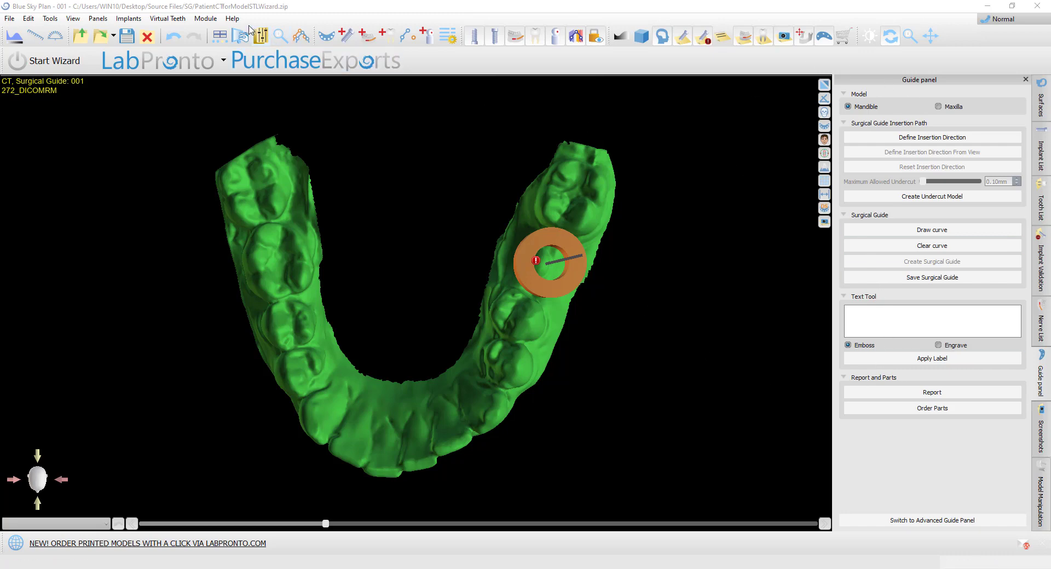
Check the software version information from the Help menu, then close it
click(230, 18)
click(254, 176)
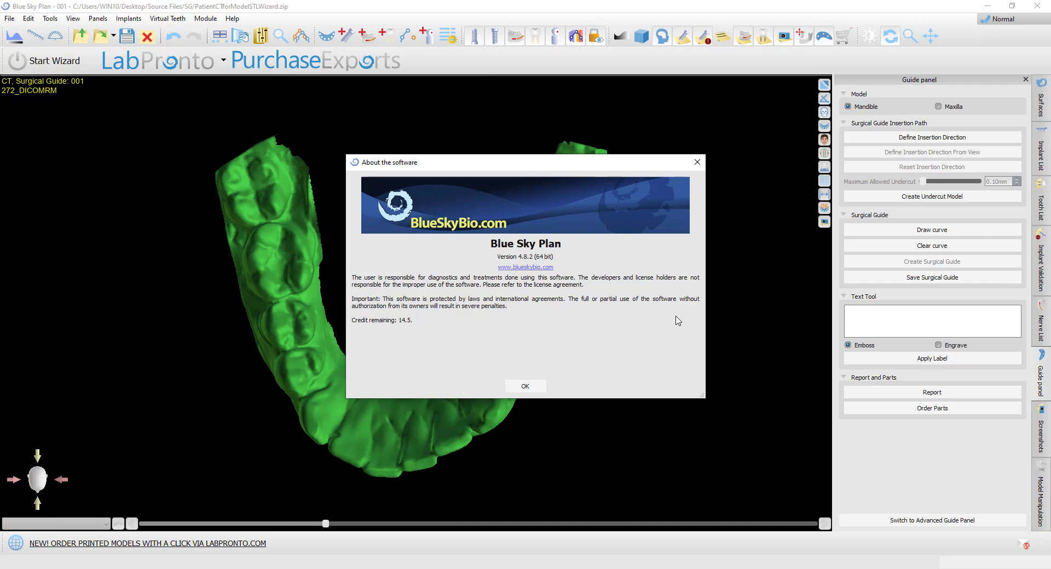
click(698, 165)
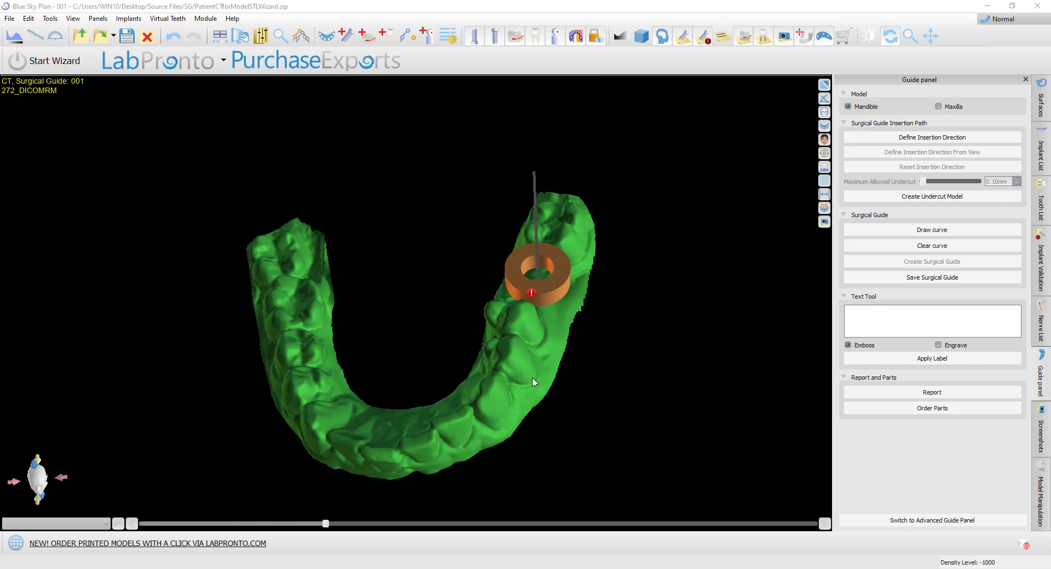
Rotate the mandible, then set the standard view direction to Top
mouse_move(534, 381)
mouse_down()
mouse_move(550, 365)
mouse_move(540, 382)
mouse_up()
click(824, 112)
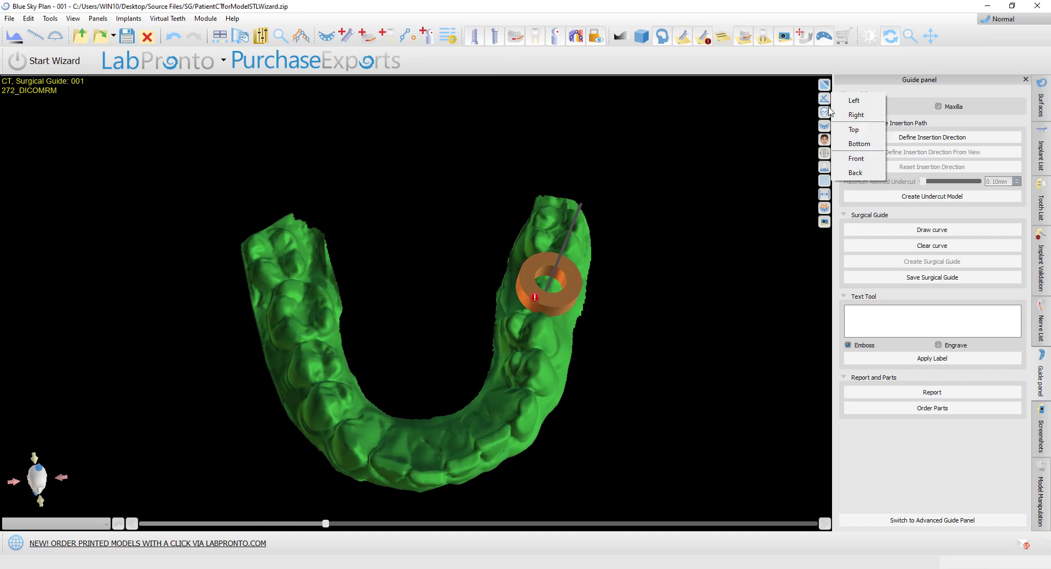
click(848, 132)
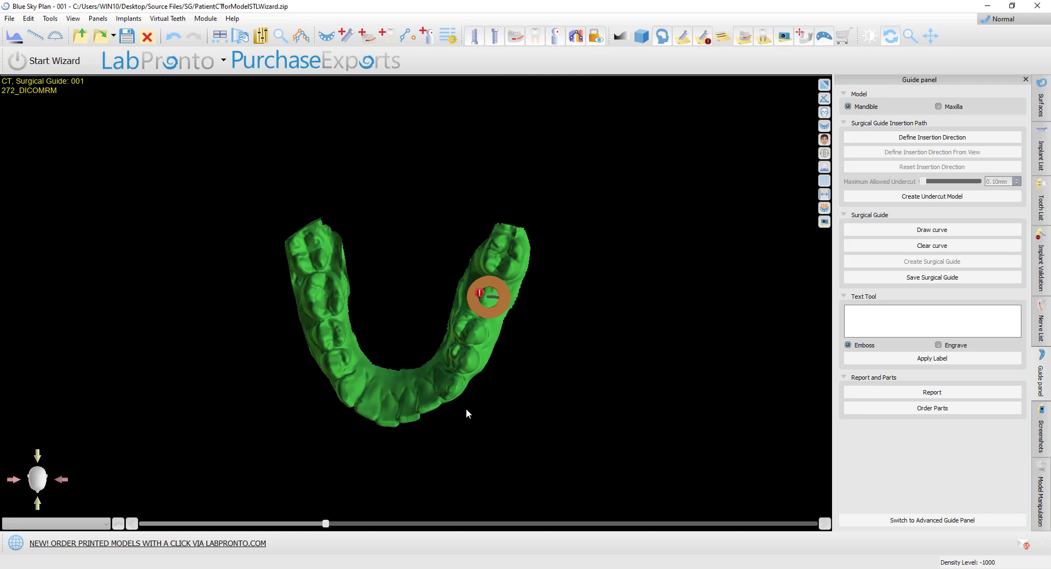
click(825, 112)
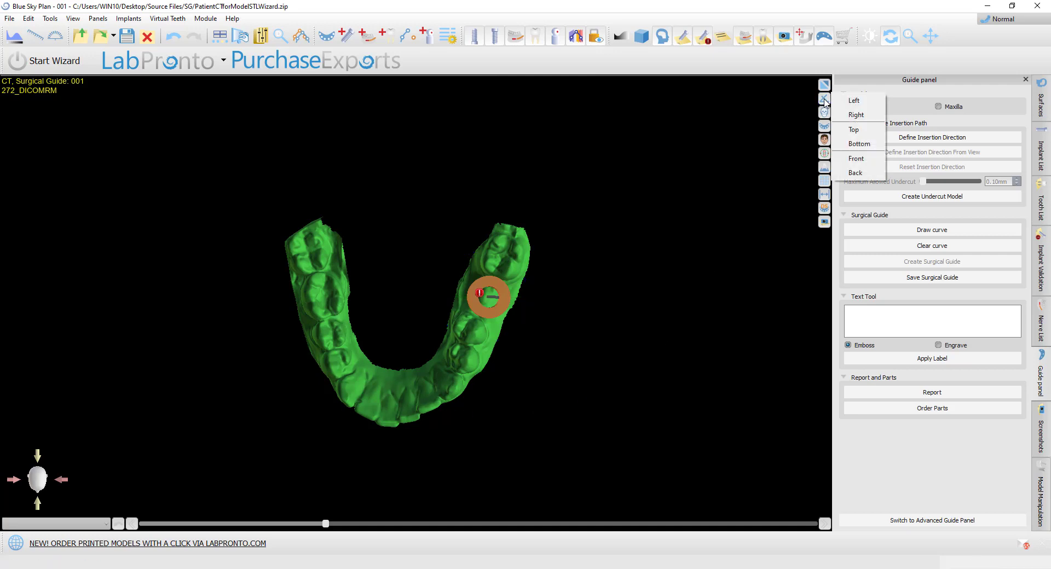
click(853, 130)
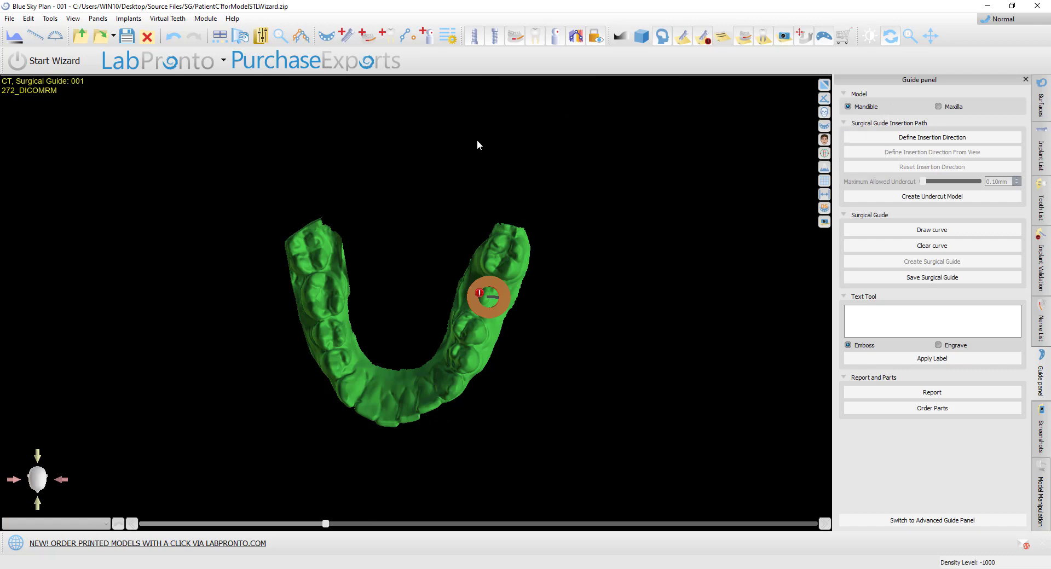
Define a tilted insertion direction by rotating the model until red undercut areas appear
click(871, 138)
drag(468, 392, 536, 355)
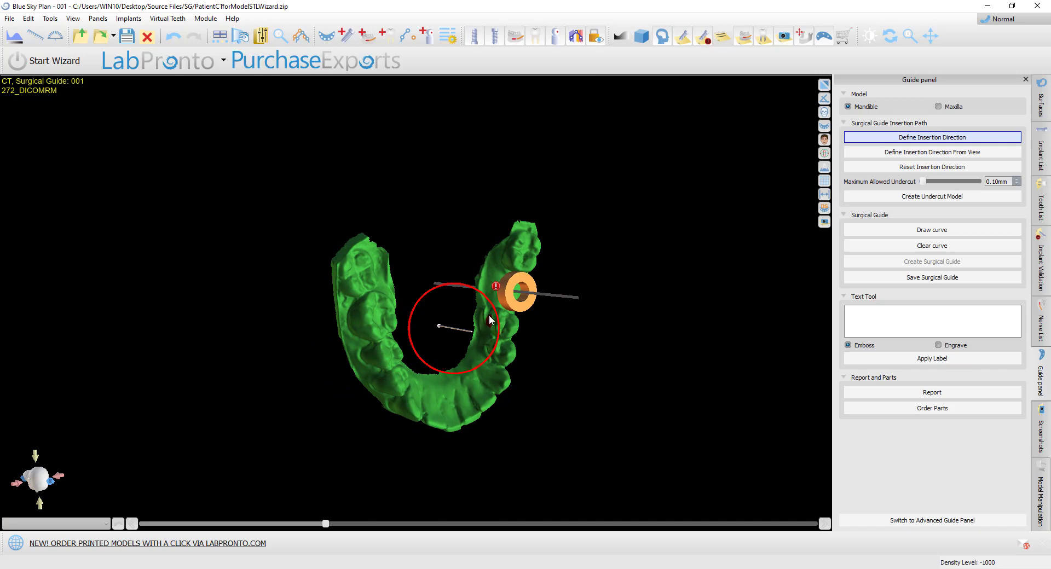
drag(583, 372, 468, 355)
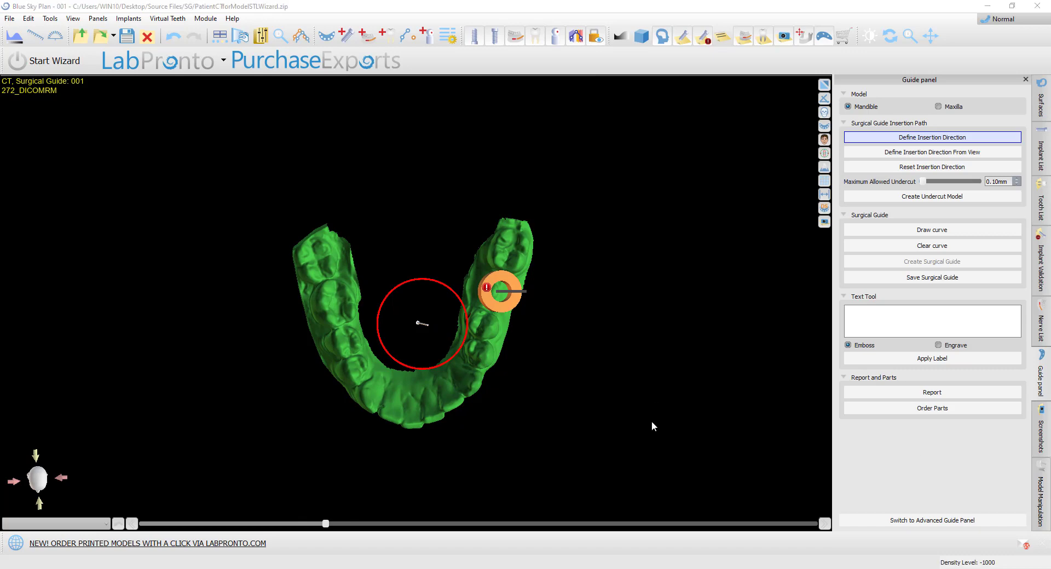
drag(602, 419, 603, 369)
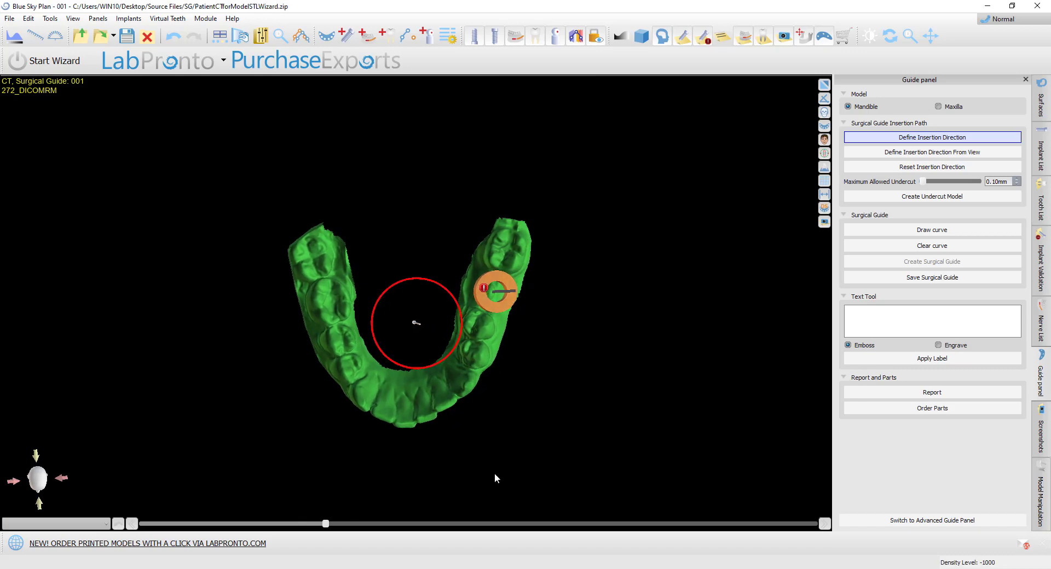
drag(431, 487, 434, 441)
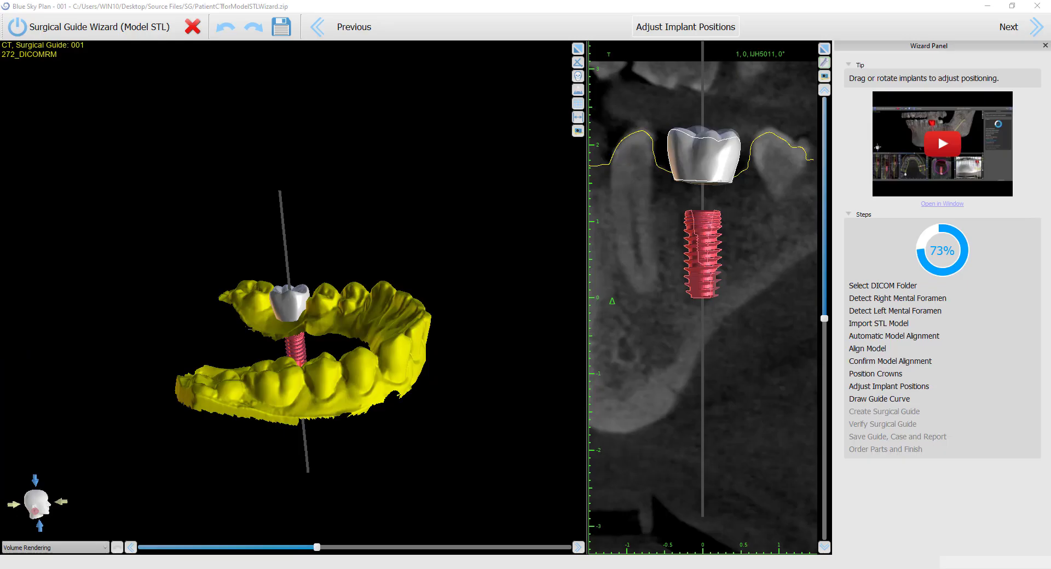
Fabricate the undercut model and draw the guide curve around the molars near the sleeve
drag(343, 483, 363, 502)
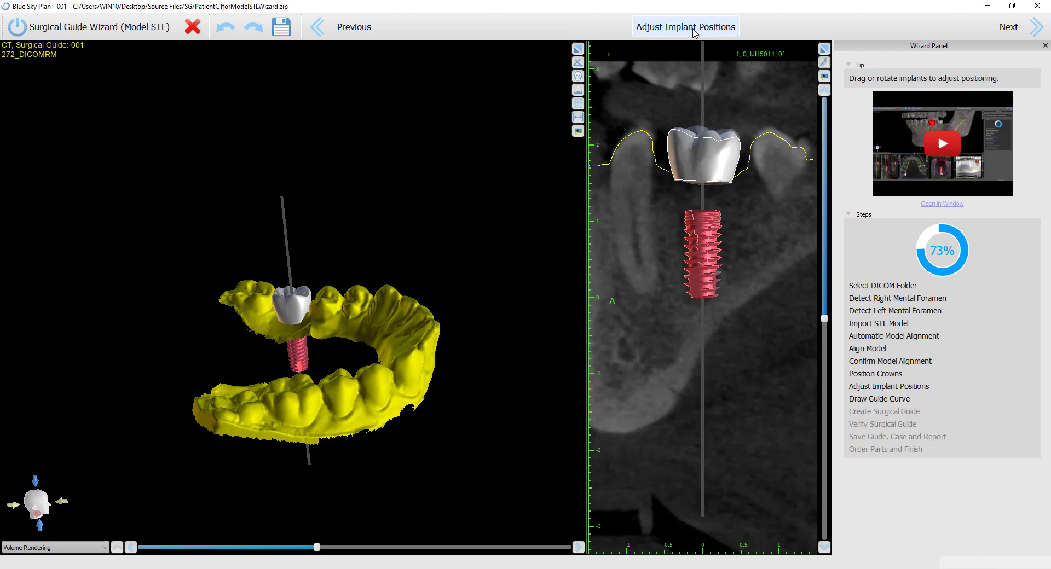
click(1007, 34)
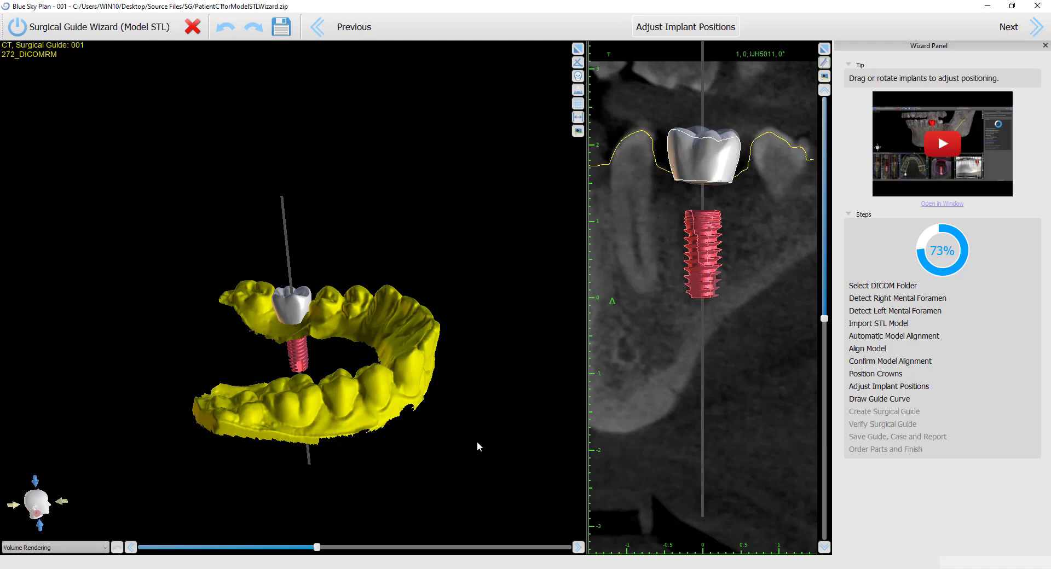
scroll(479, 450, up, 3)
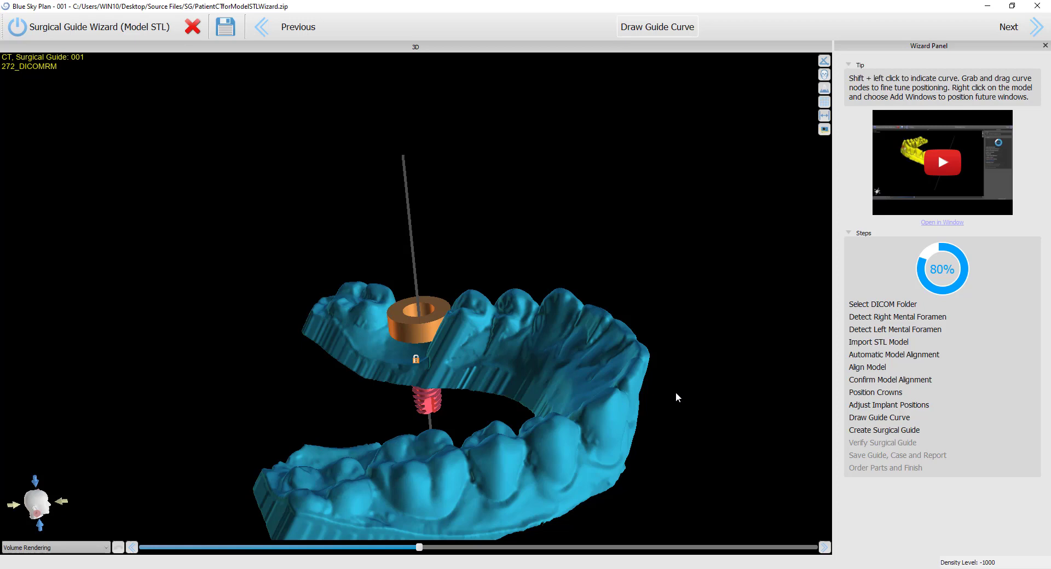
mouse_move(677, 396)
mouse_down()
mouse_move(165, 476)
mouse_move(141, 425)
mouse_move(246, 364)
mouse_move(257, 379)
mouse_move(379, 345)
mouse_move(449, 298)
mouse_move(452, 279)
mouse_move(413, 491)
mouse_move(493, 476)
mouse_up()
mouse_move(470, 271)
shift+mouse_down()
mouse_move(465, 229)
mouse_move(419, 224)
mouse_move(238, 316)
mouse_move(230, 341)
mouse_move(284, 334)
mouse_move(171, 305)
mouse_move(250, 334)
shift+mouse_up()
click(1035, 28)
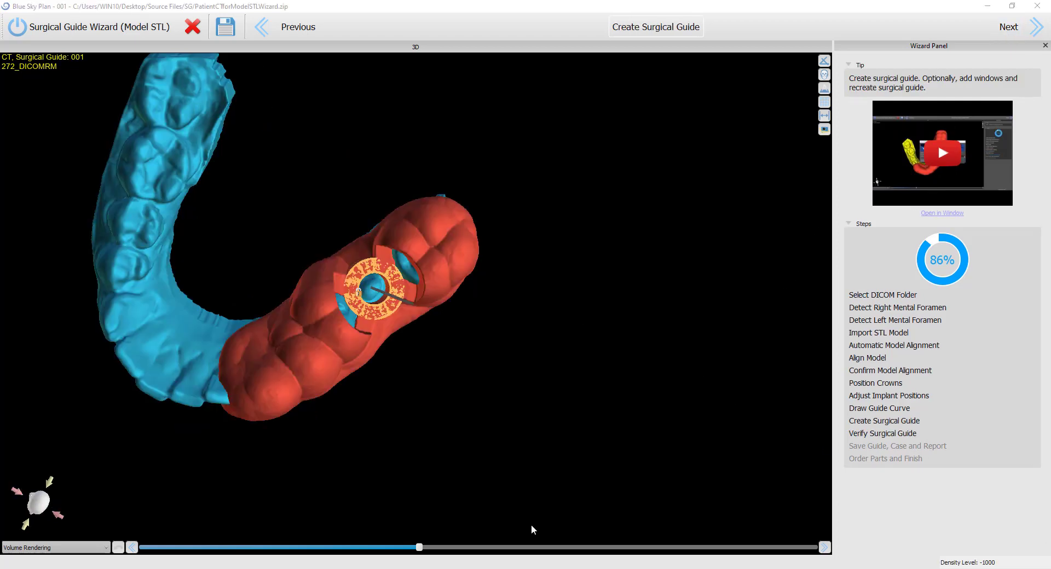
Inspect the red guide from several angles and advance to Verify Surgical Guide
drag(270, 313, 547, 467)
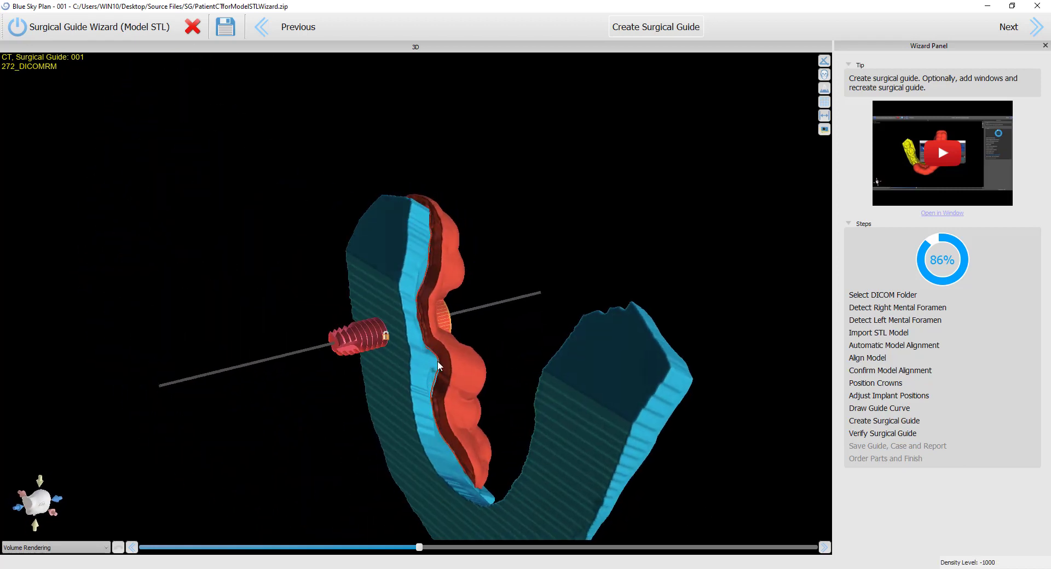
drag(686, 475, 470, 272)
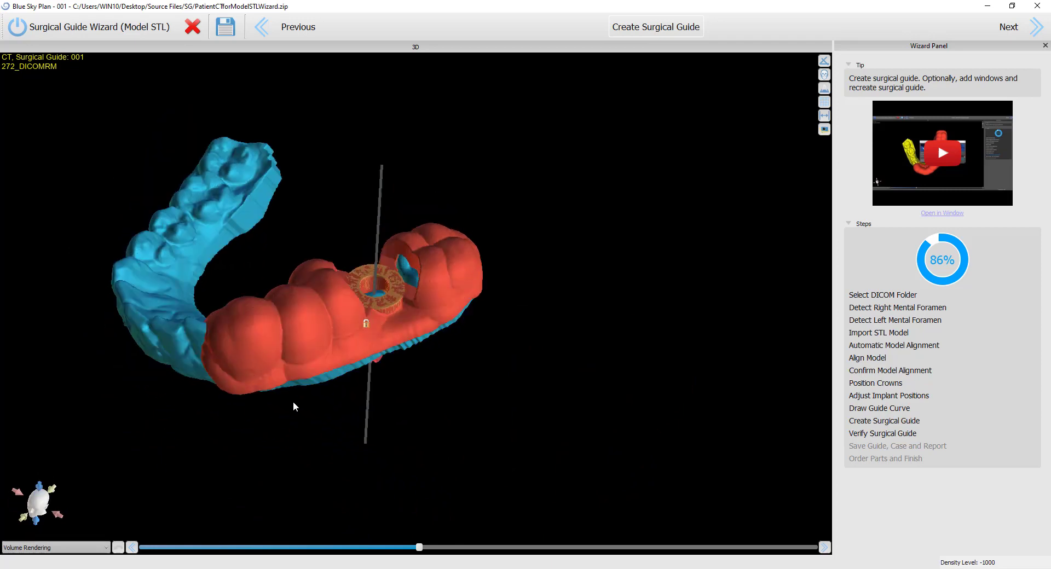
drag(225, 294, 454, 328)
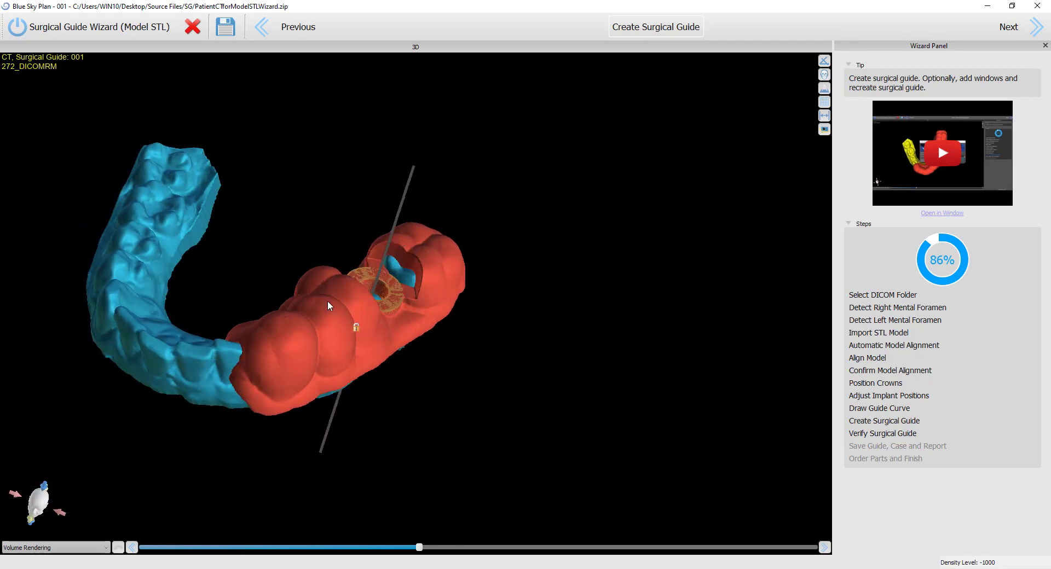
click(1010, 29)
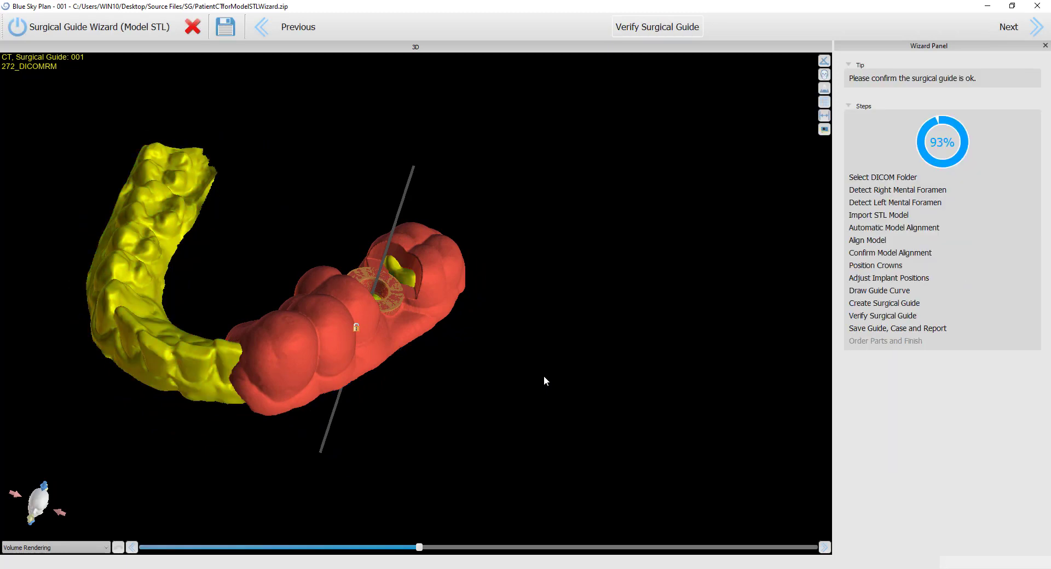
drag(218, 220, 617, 287)
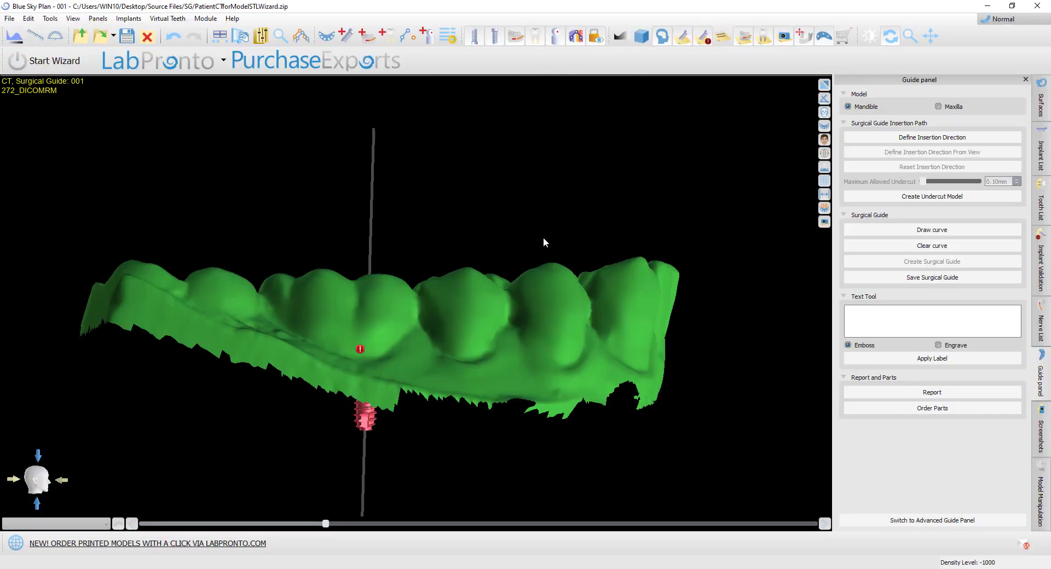
drag(543, 237, 526, 328)
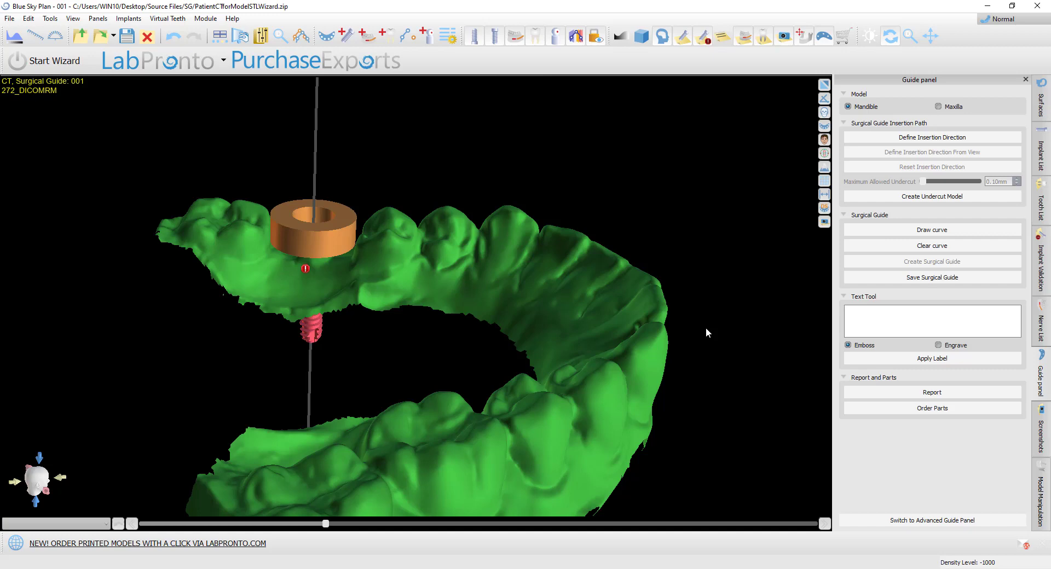
Return to insertion-direction editing with the mandible viewed from Top
drag(468, 468, 492, 322)
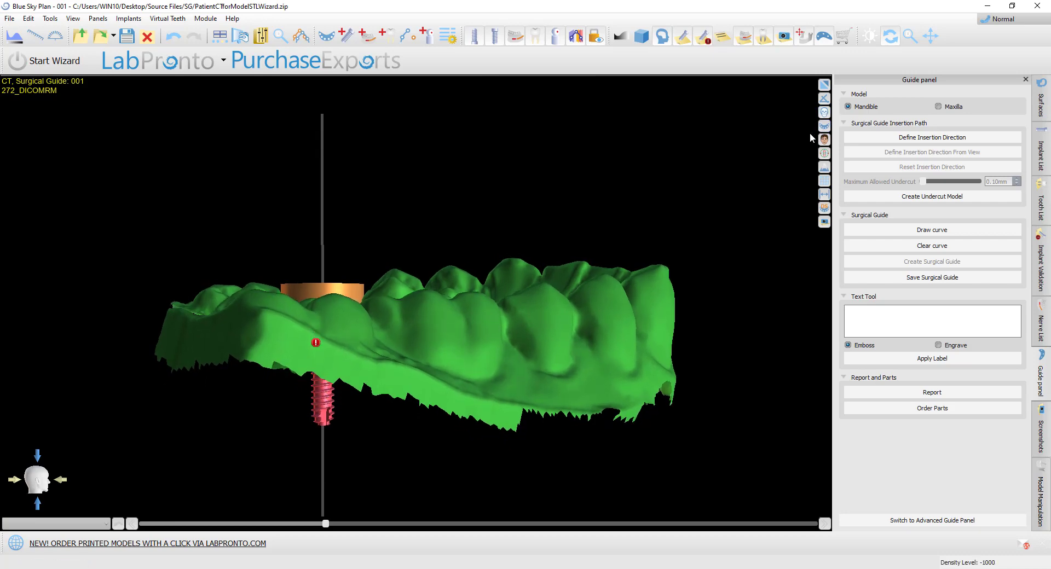
click(893, 142)
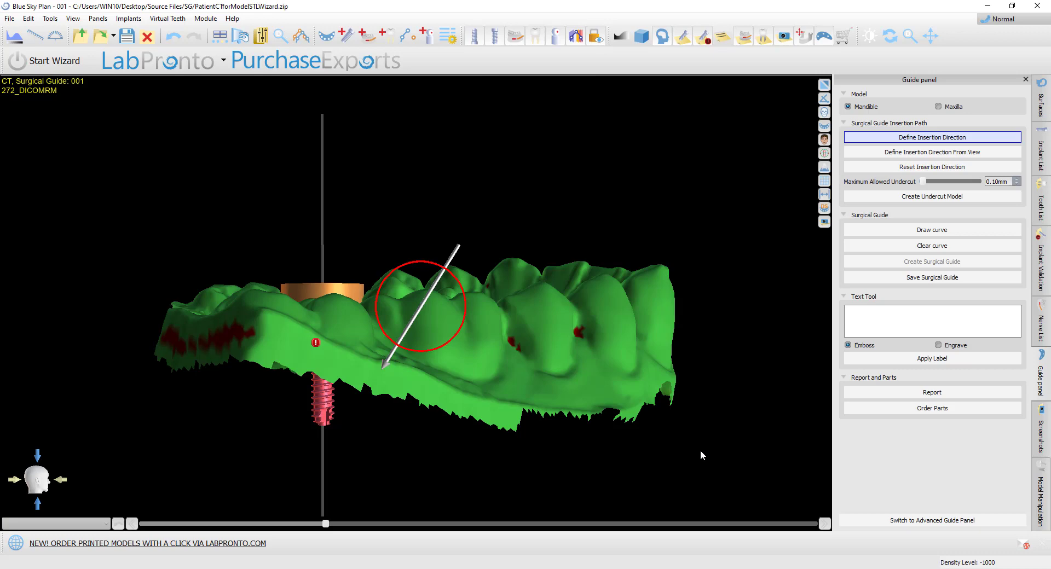
click(824, 98)
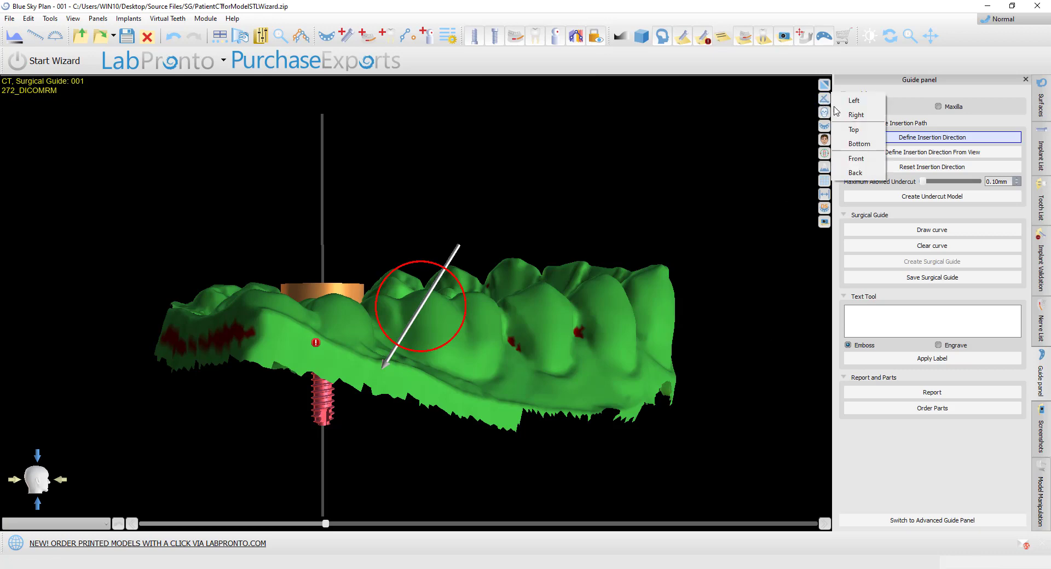
click(864, 137)
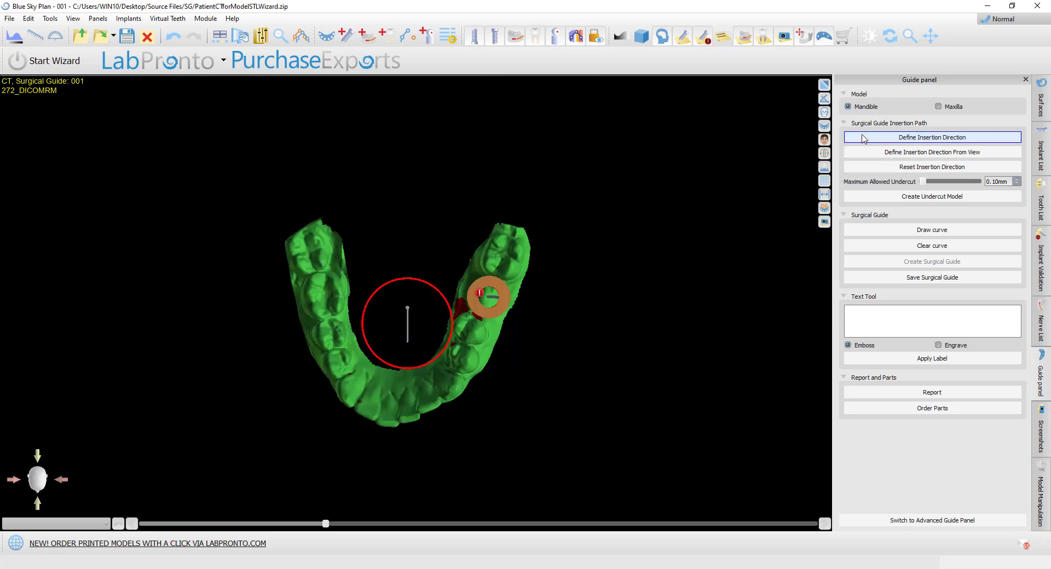
Reset the insertion direction to default and orbit until the insertion axis stands vertical
click(926, 156)
drag(414, 461, 482, 425)
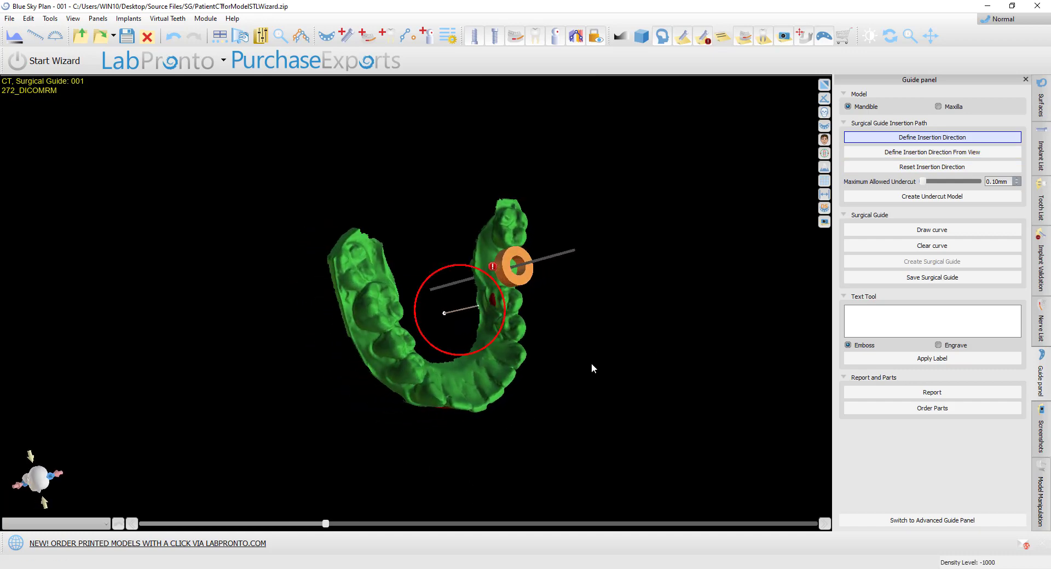
drag(591, 363, 415, 170)
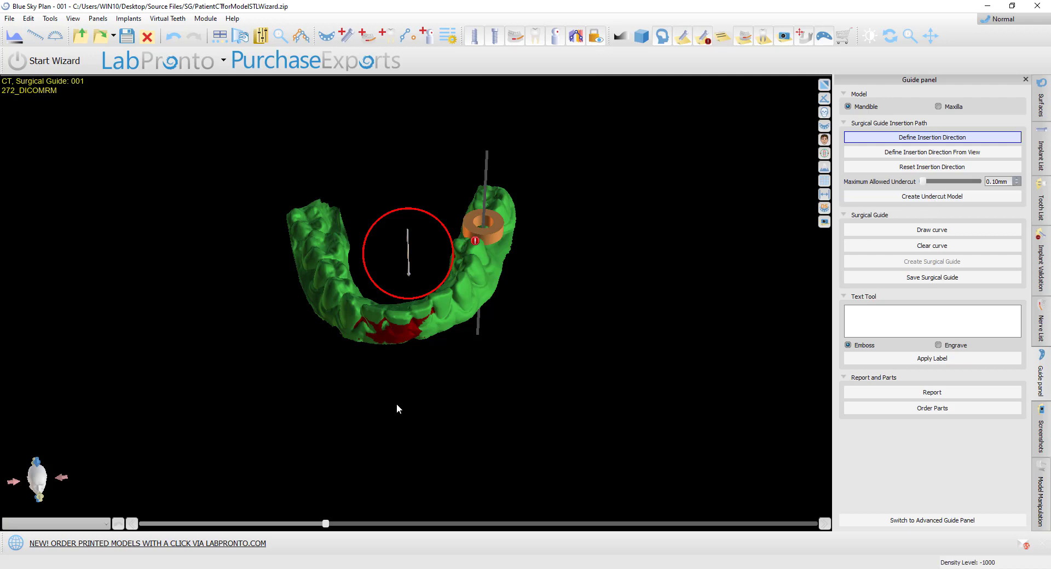
From the Right view, tilt the insertion direction line to a custom angle
drag(398, 399, 639, 333)
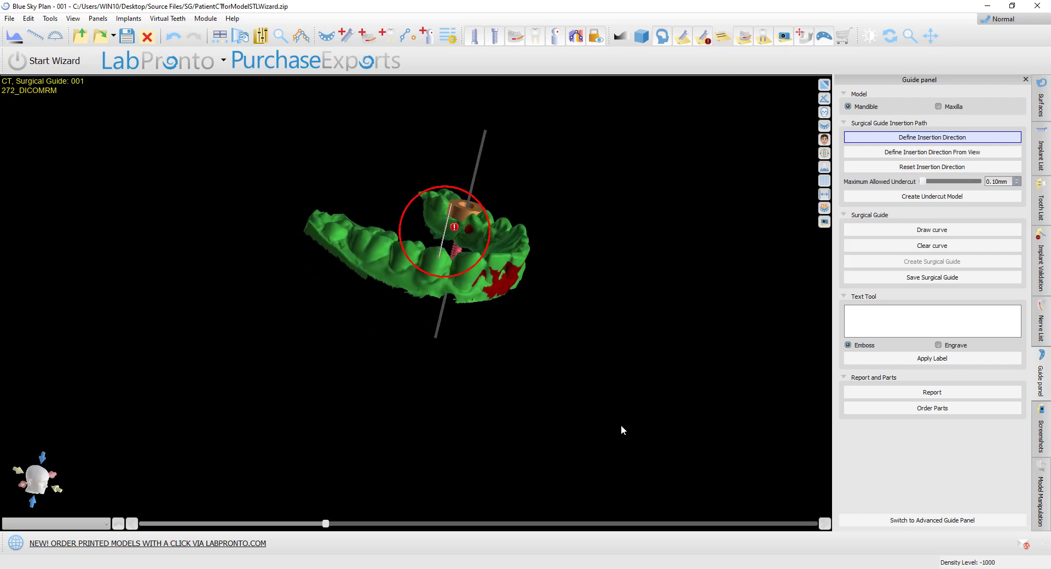
drag(621, 430, 661, 382)
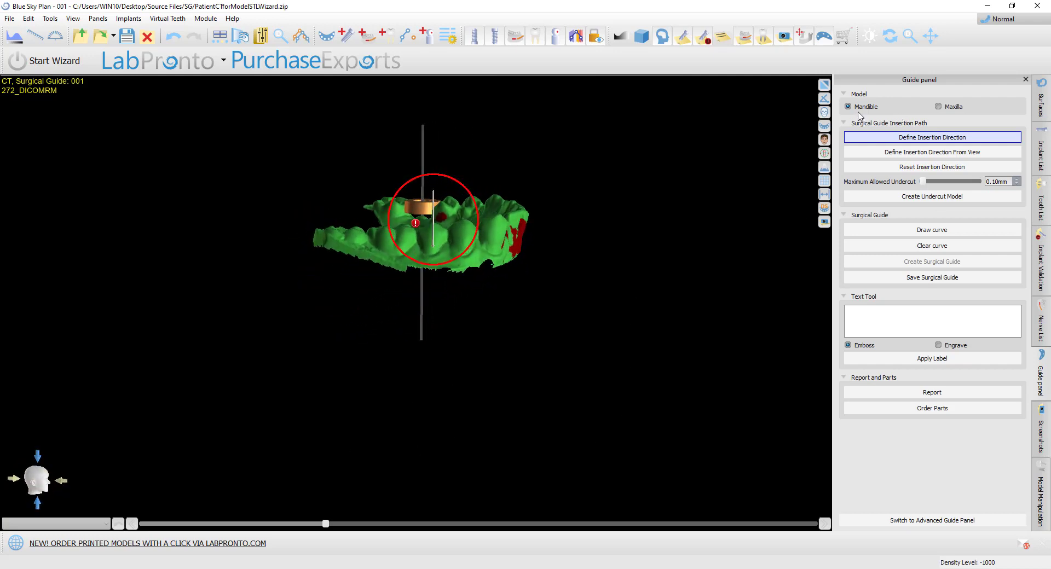
click(825, 99)
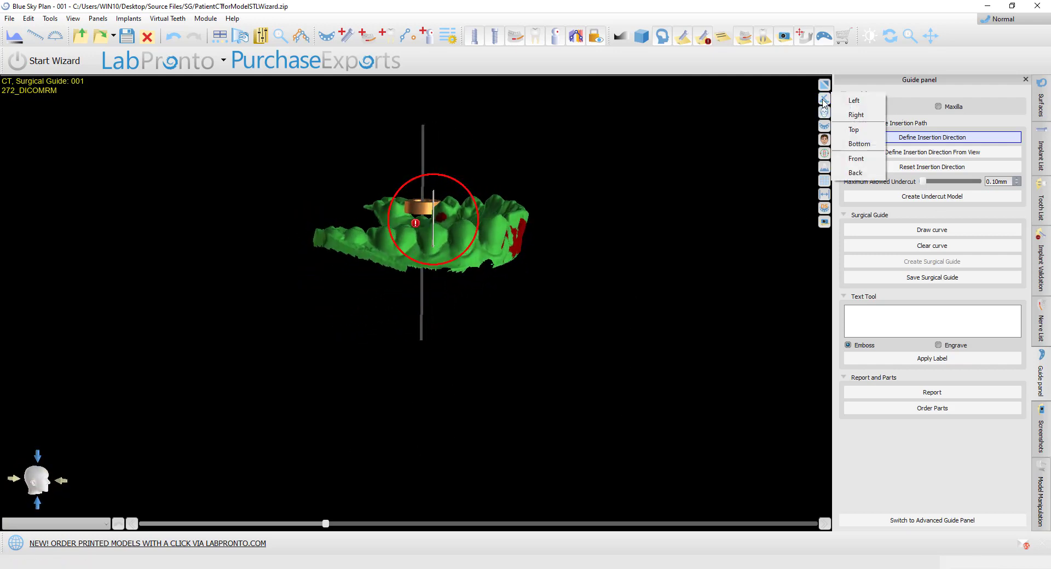
click(857, 116)
drag(508, 420, 461, 360)
drag(483, 188, 488, 209)
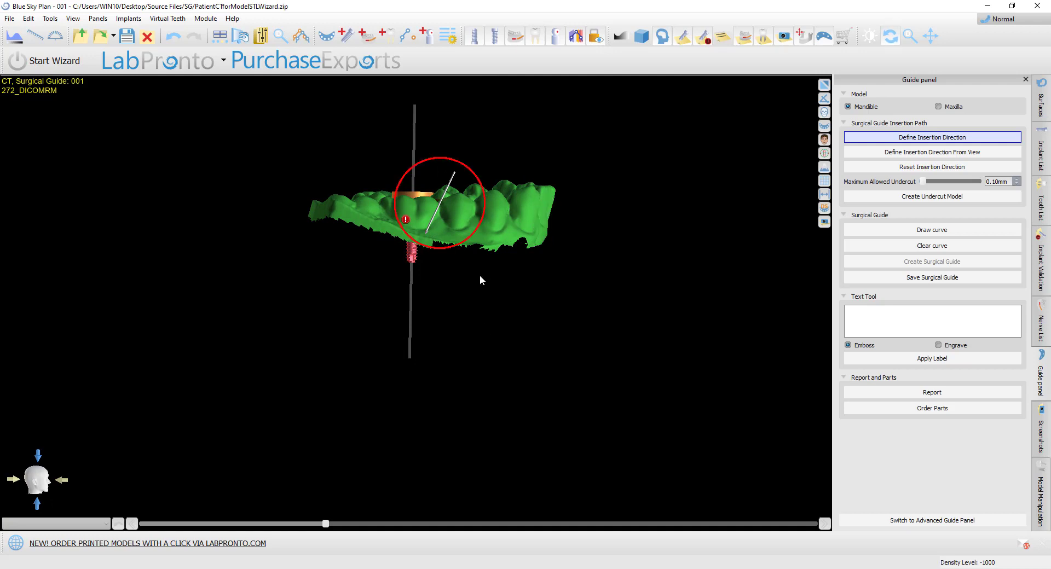
Orbit between oblique top-down and side views to check the remaining undercut beside the sleeve
drag(445, 305, 471, 253)
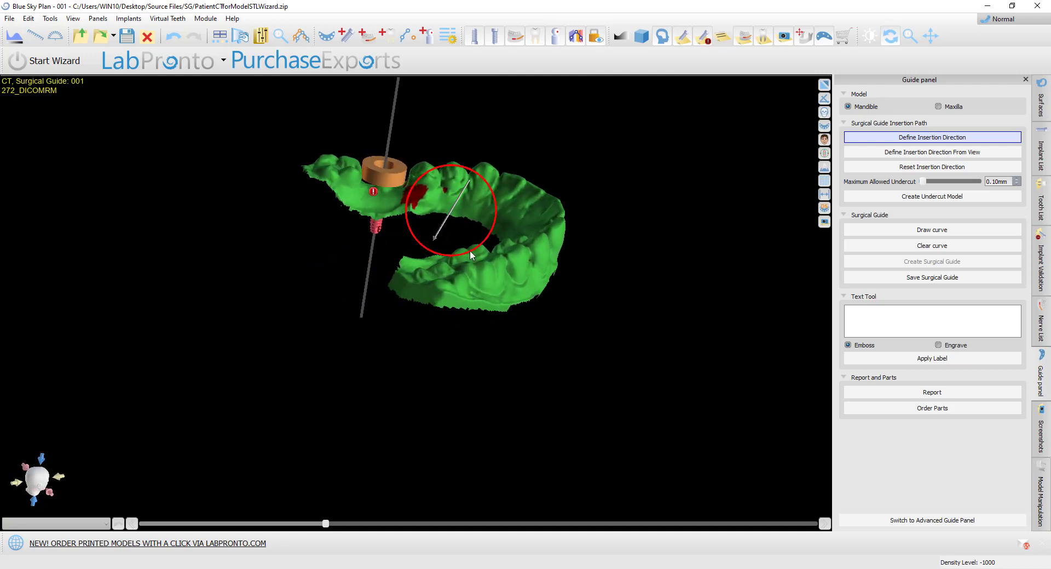
mouse_move(622, 397)
mouse_down()
mouse_move(500, 309)
mouse_move(495, 242)
mouse_move(623, 389)
mouse_up()
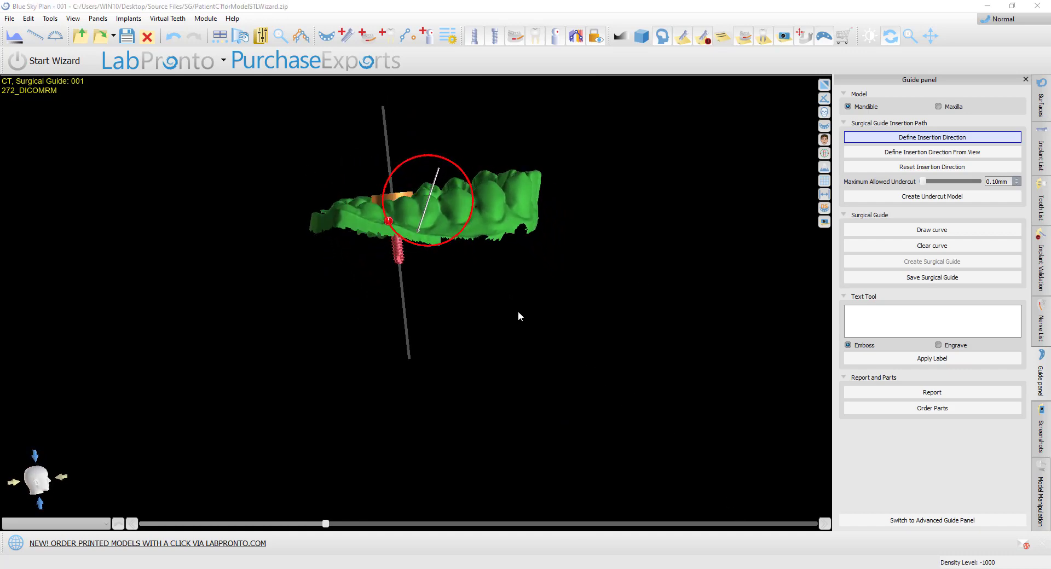
drag(518, 309, 777, 290)
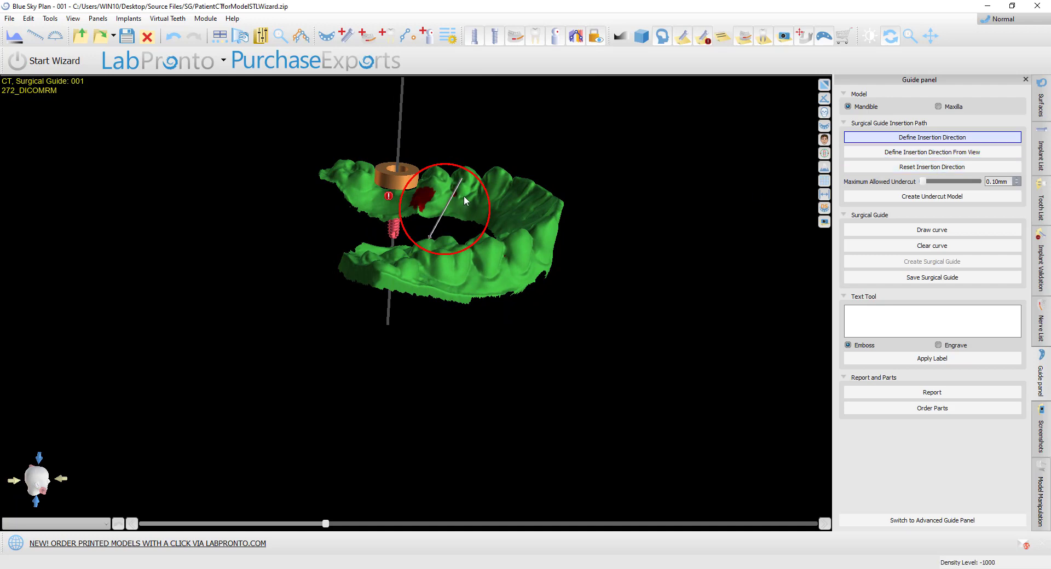
drag(500, 328, 456, 283)
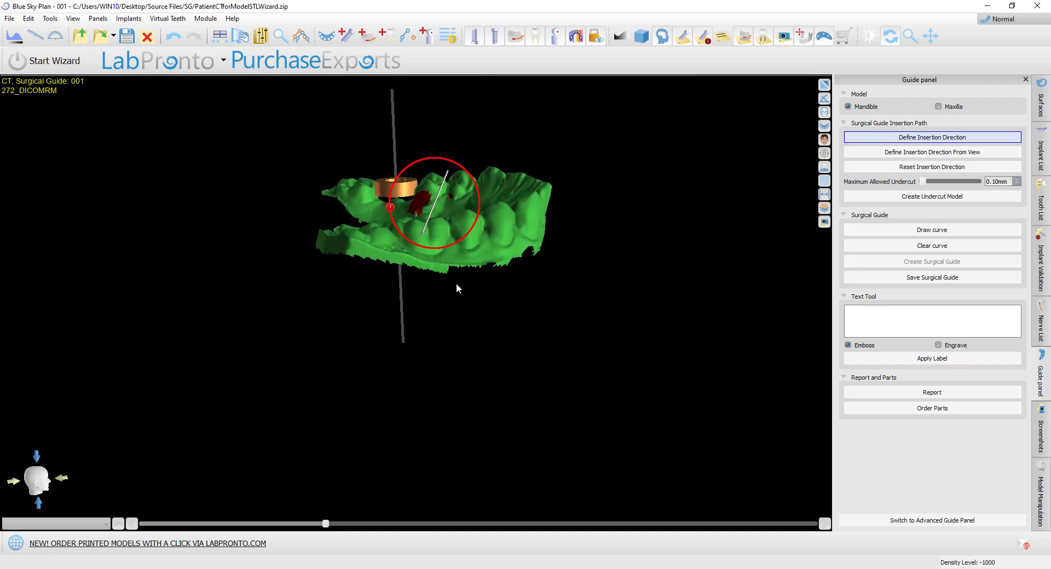
Generate the undercut model for the custom insertion path and orbit to inspect it
click(965, 197)
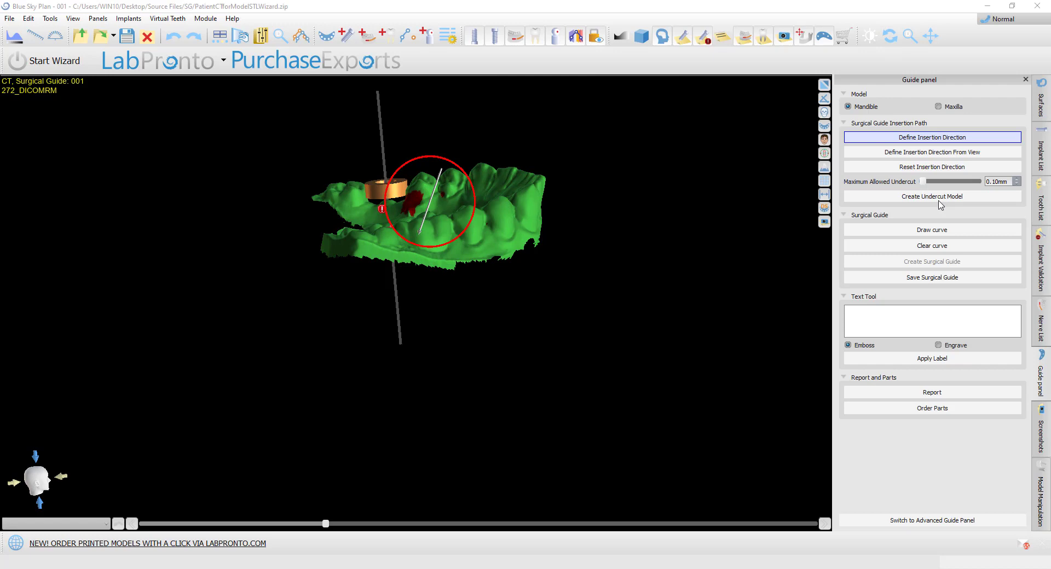
click(939, 197)
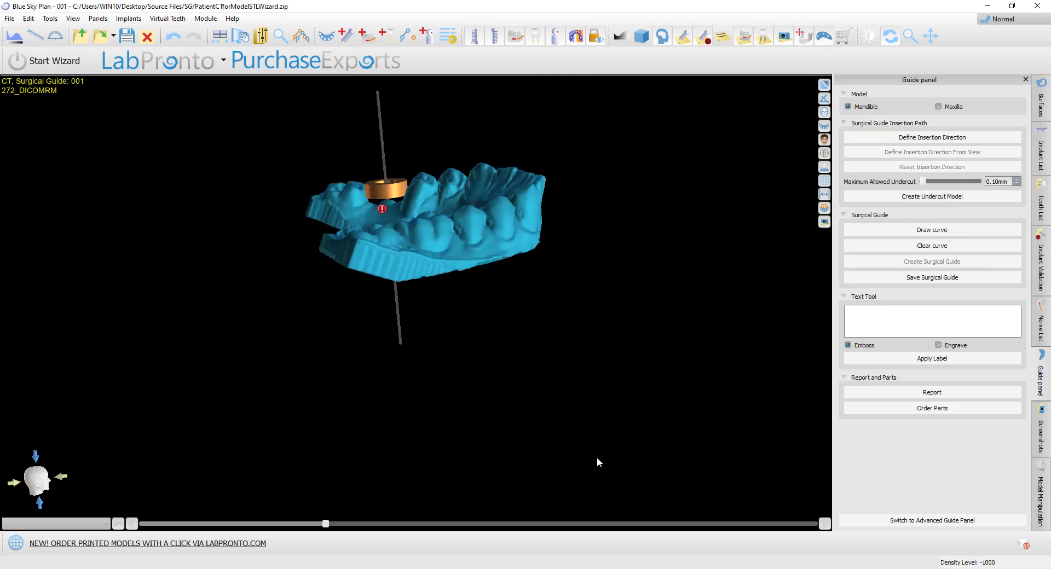
mouse_move(574, 430)
mouse_down()
mouse_move(428, 271)
mouse_move(347, 295)
mouse_move(340, 232)
mouse_move(460, 281)
mouse_move(688, 167)
mouse_move(723, 189)
mouse_up()
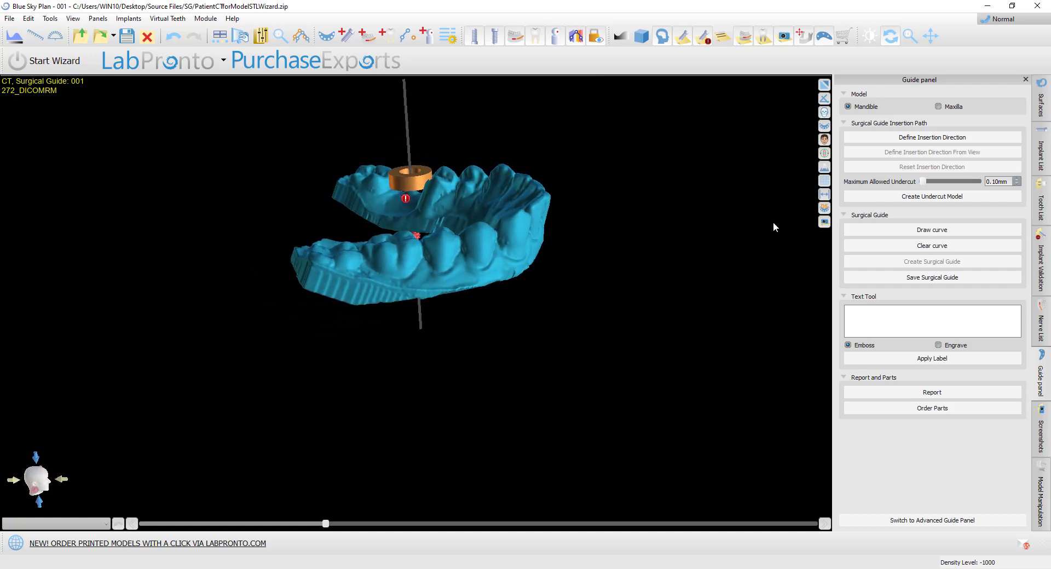
Sketch a guide curve along the arch, then return to insertion-direction editing
click(903, 230)
mouse_move(438, 146)
mouse_down()
mouse_move(428, 221)
mouse_move(397, 265)
mouse_up()
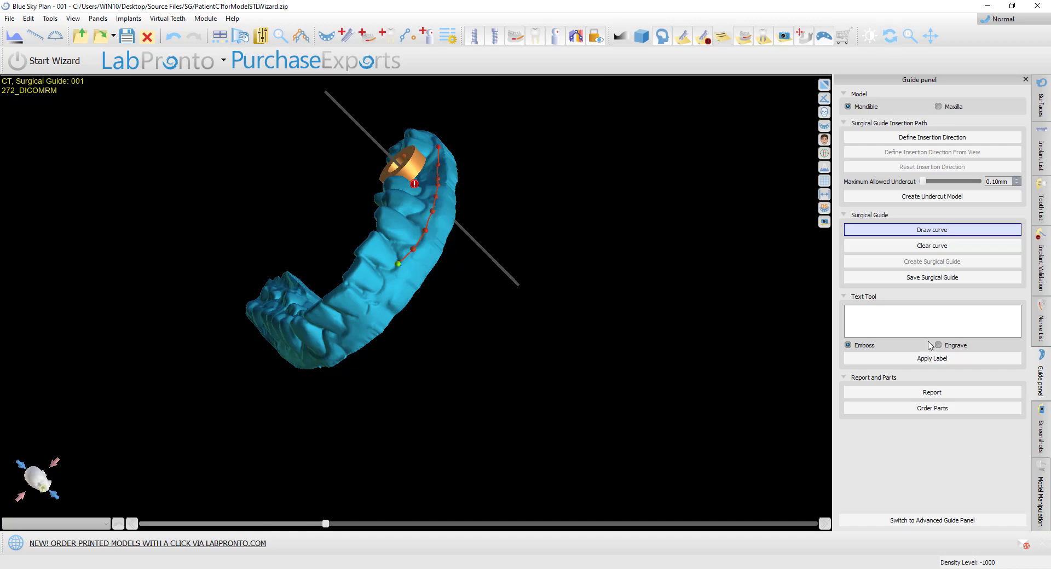
click(932, 138)
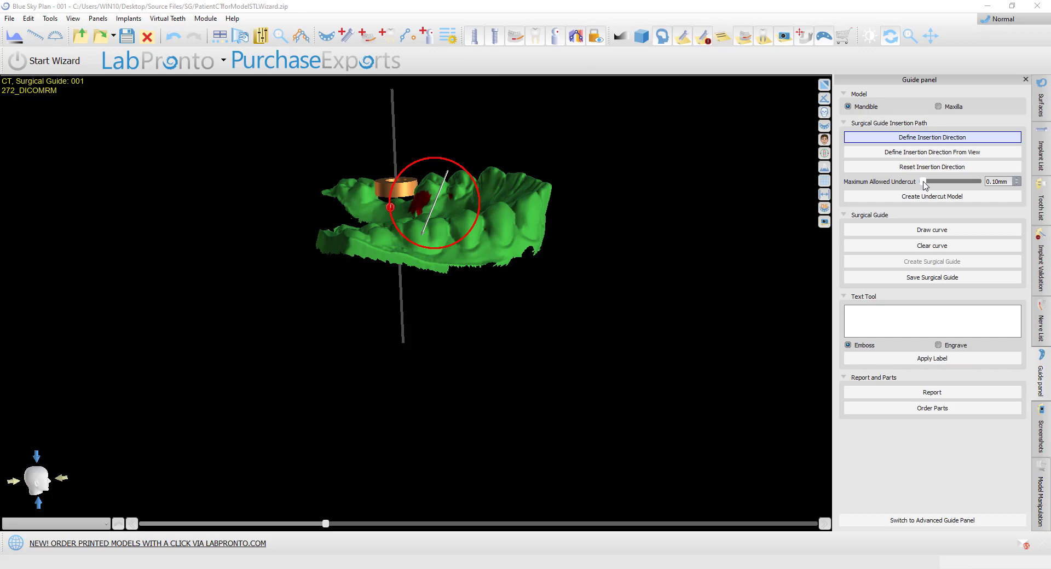
Preview a 0.00mm maximum allowed undercut, then set 0.10mm and recompute the undercut model
drag(924, 182, 912, 184)
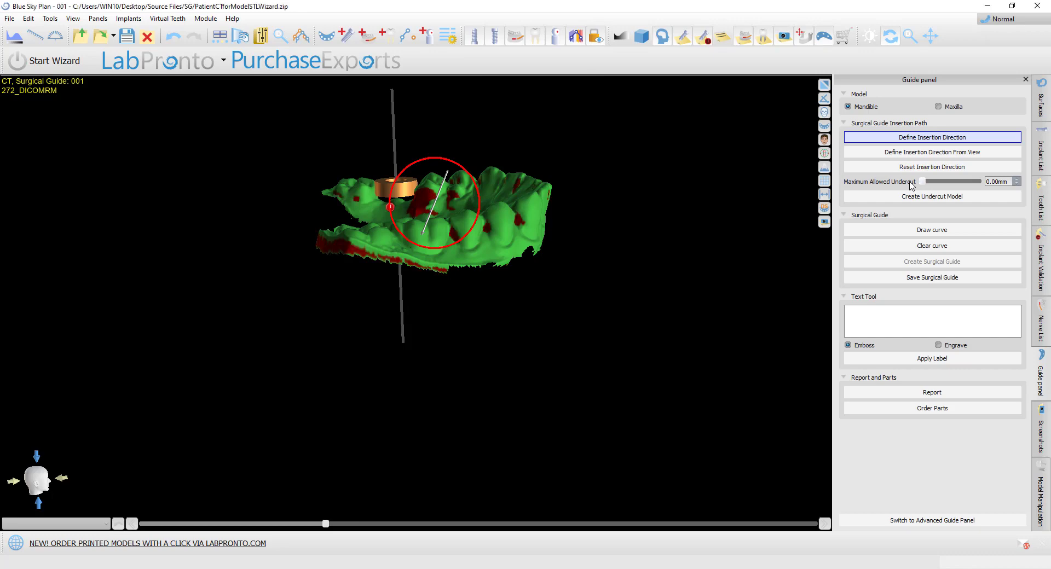
mouse_move(438, 398)
mouse_down()
mouse_move(460, 354)
mouse_move(421, 395)
mouse_up()
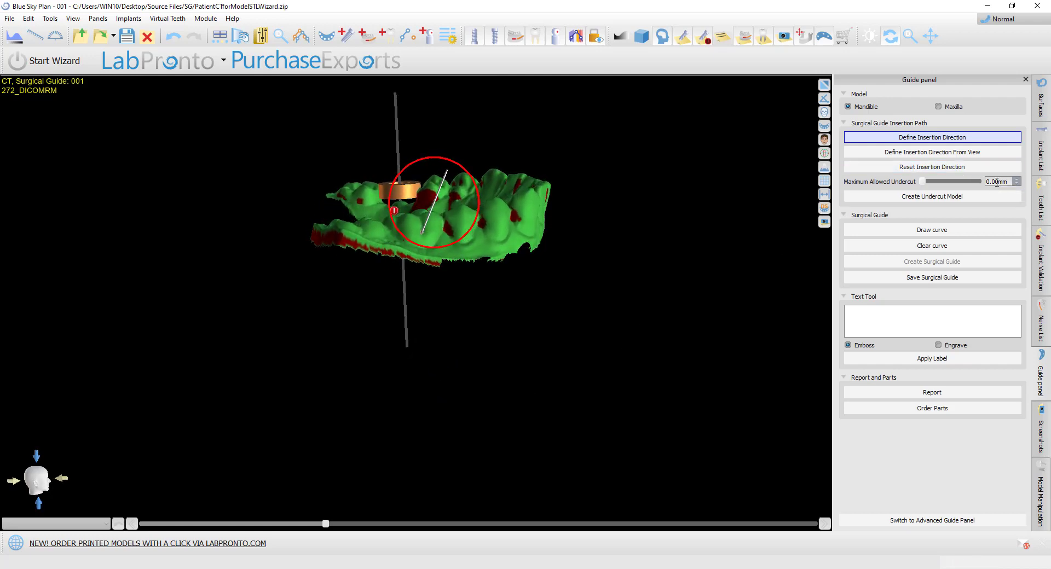
key(BackSpace)
text(1)
click(930, 196)
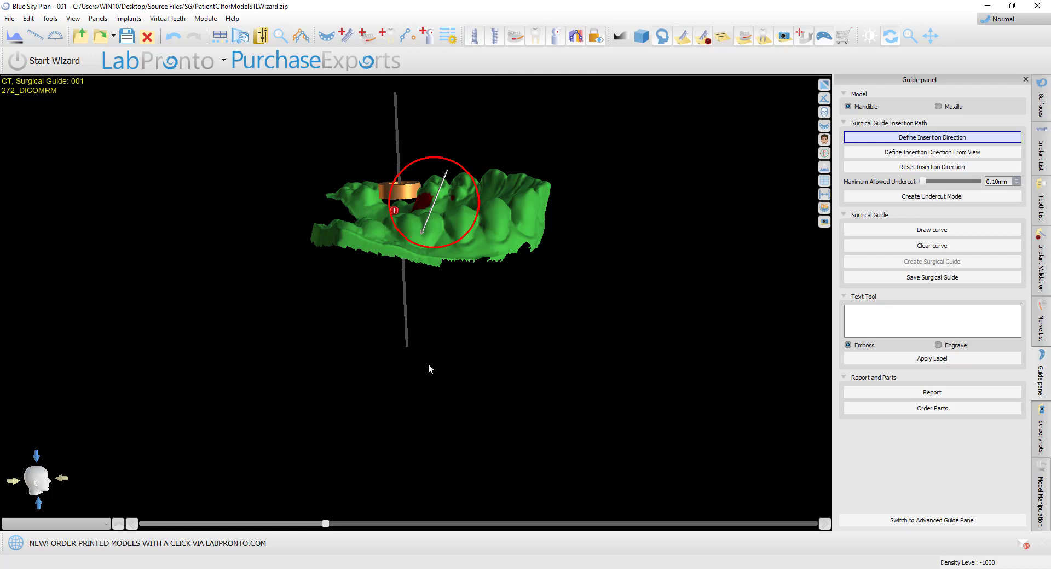
drag(482, 351, 538, 356)
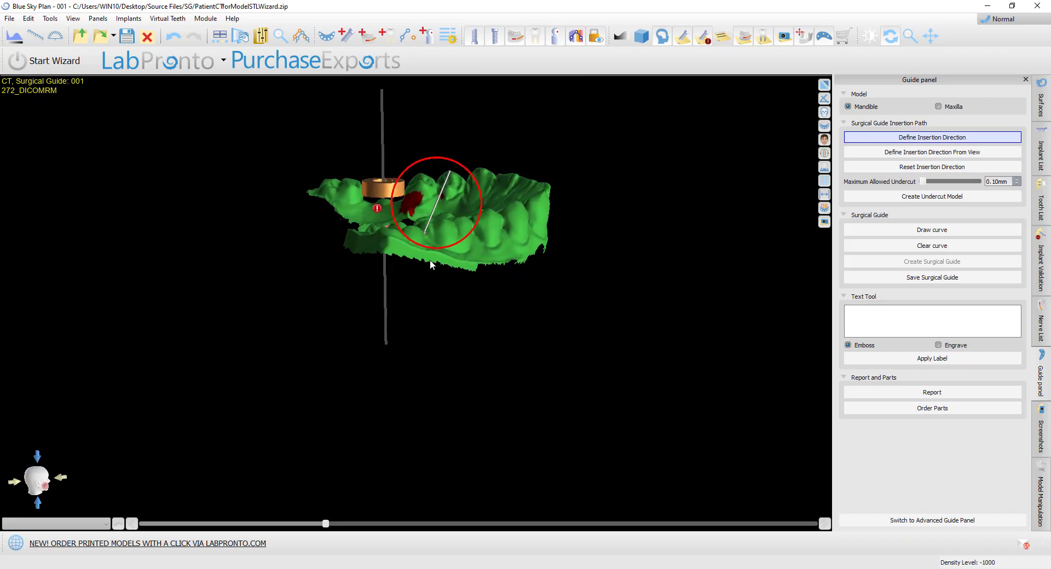